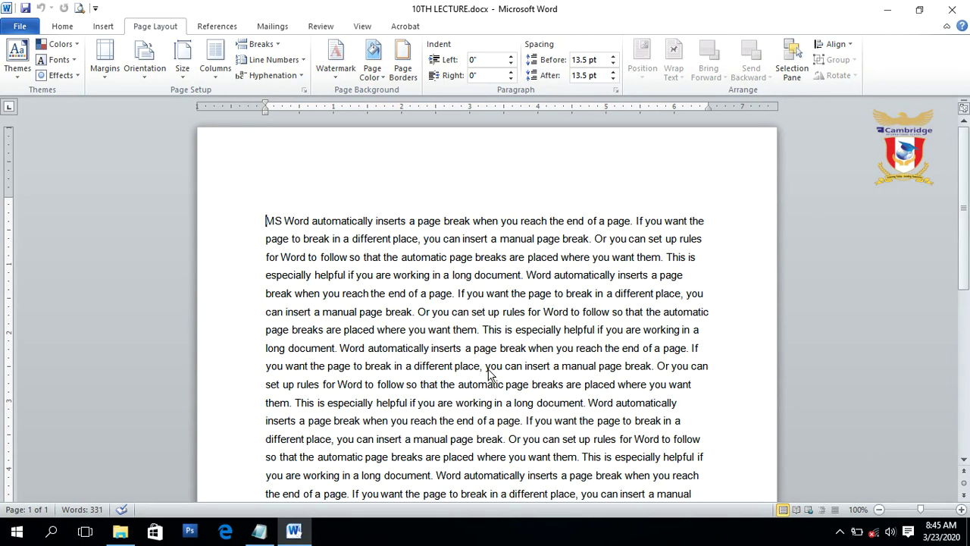
Insert a page break after the sentence ending "reach the end of a page." in the paragraph's fifth line
left_click(153, 27)
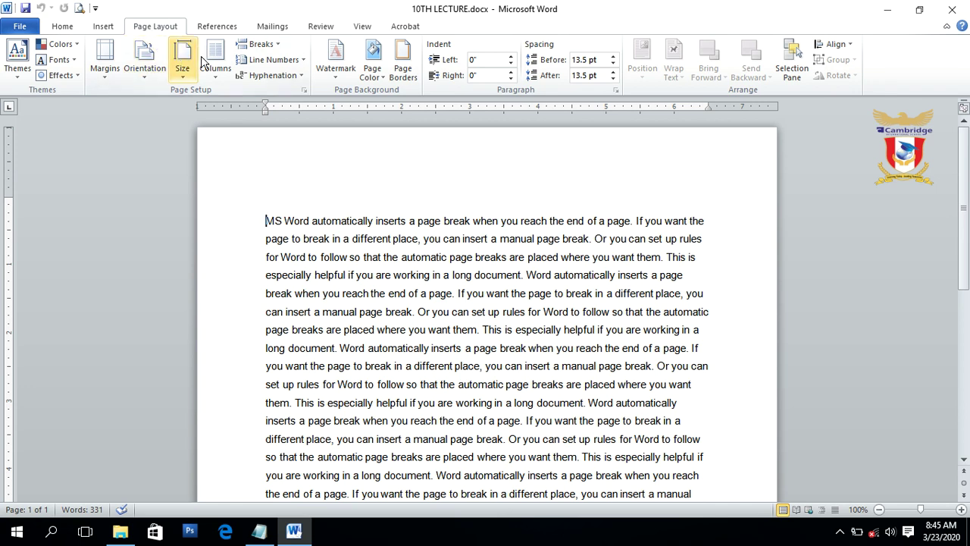
left_click(278, 49)
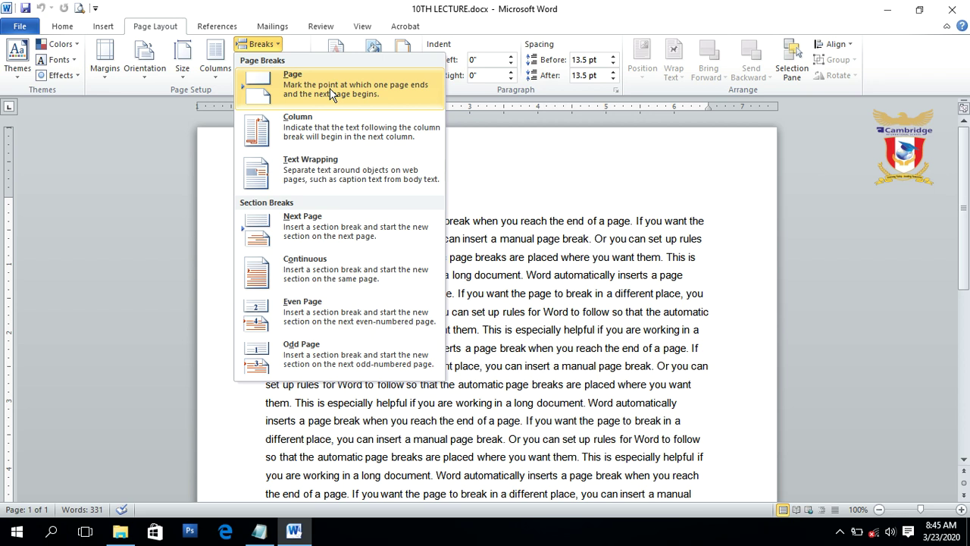
left_click(532, 206)
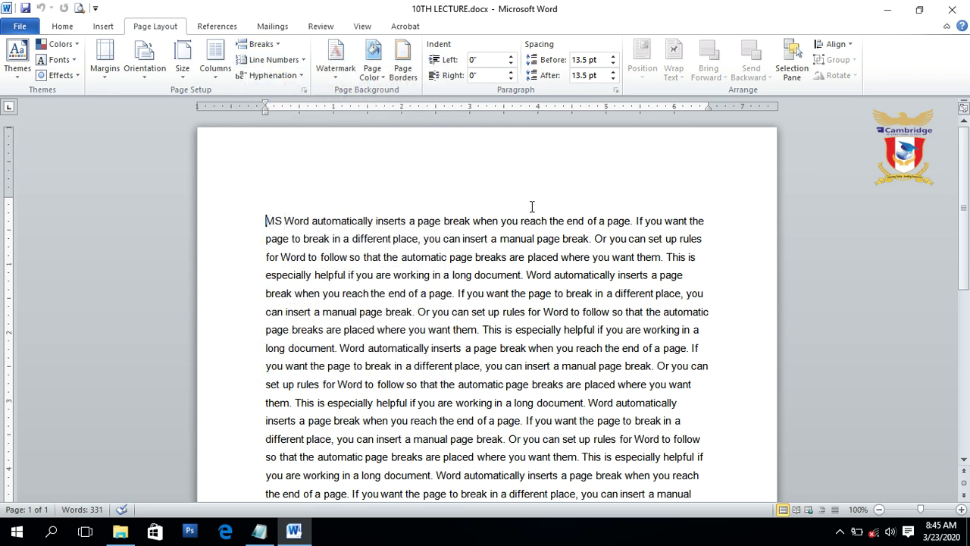
left_click(454, 294)
left_click(277, 47)
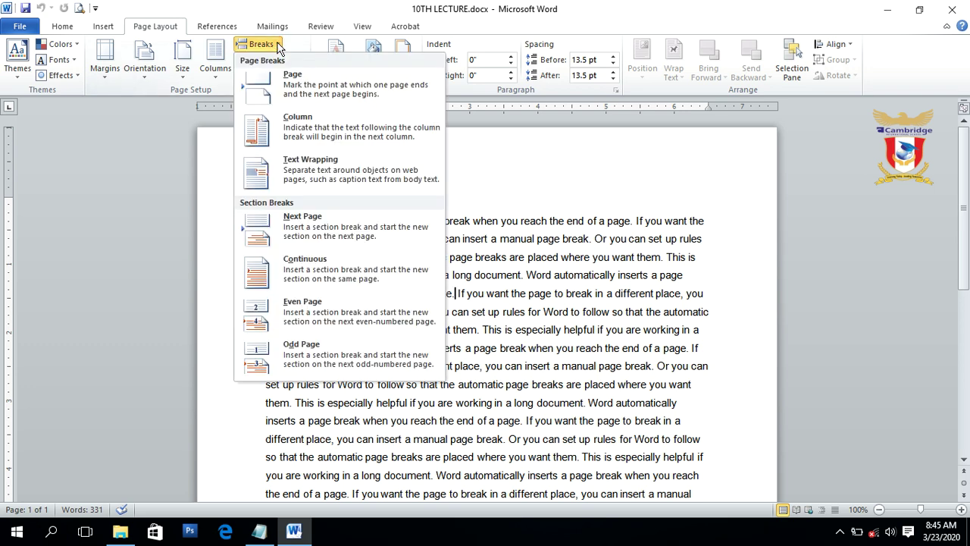
left_click(295, 85)
left_click_drag(962, 263, 962, 159)
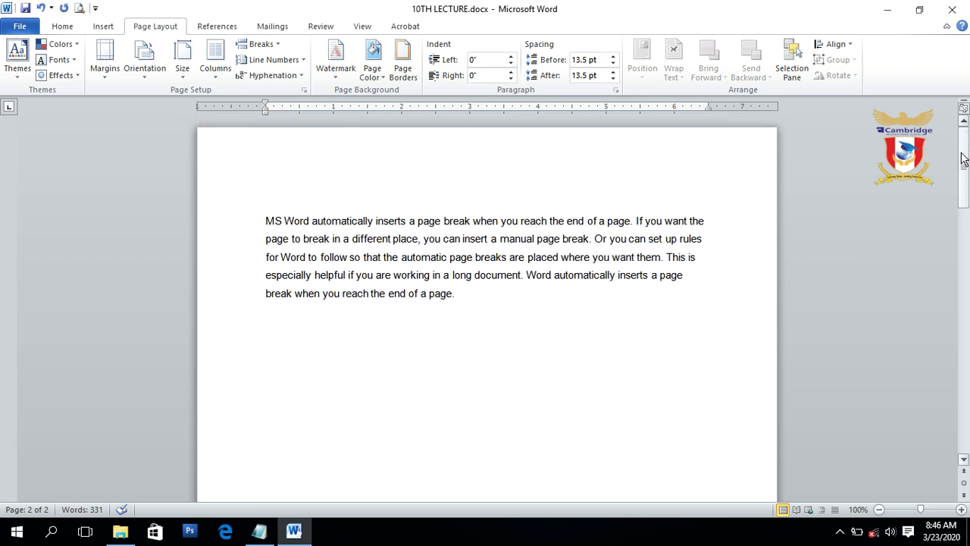
left_click(624, 325)
left_click_drag(966, 156, 967, 330)
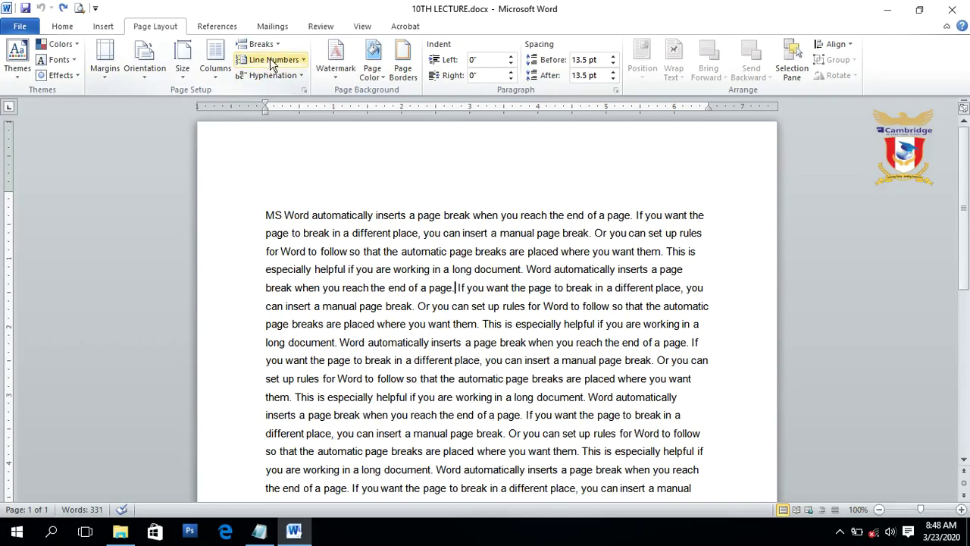
Lay out the entire document text in two columns
left_click(276, 47)
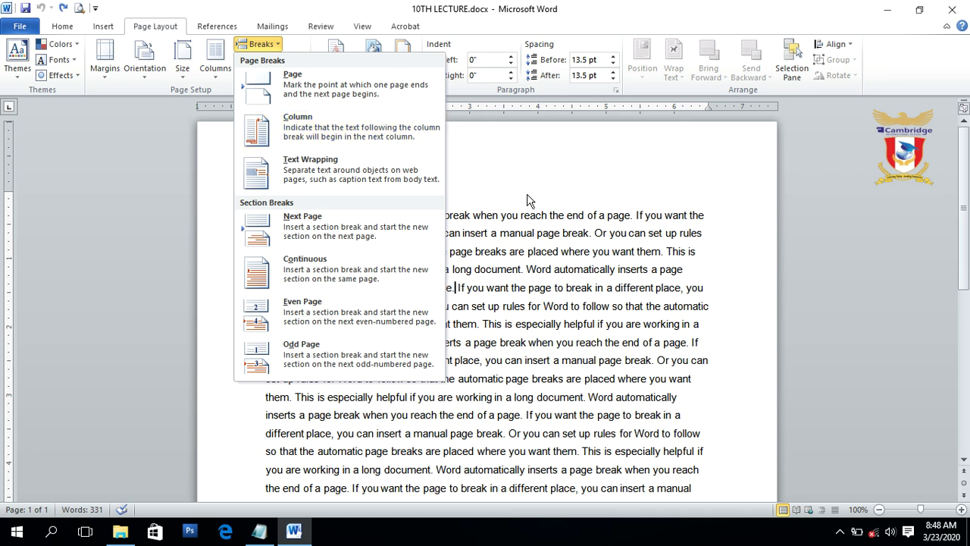
left_click(260, 203)
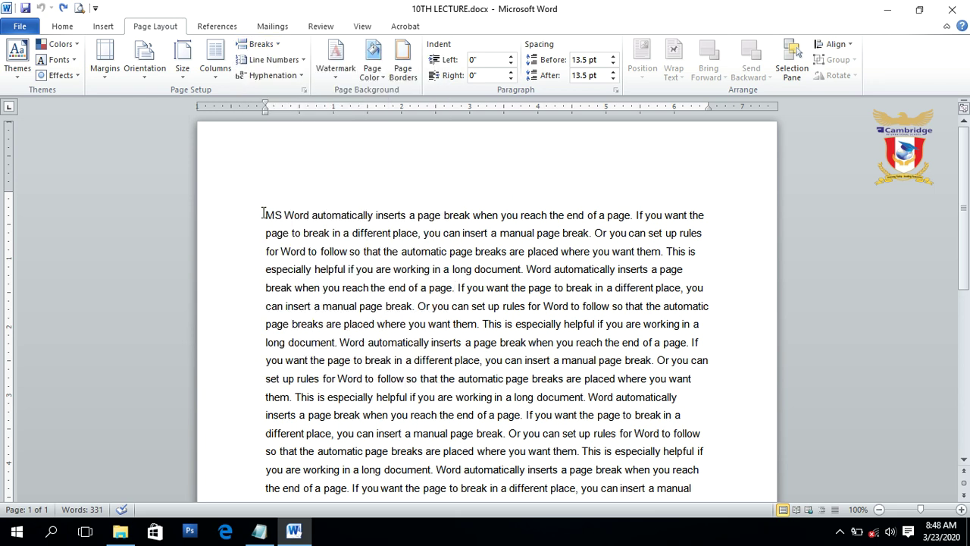
left_click_drag(264, 213, 694, 398)
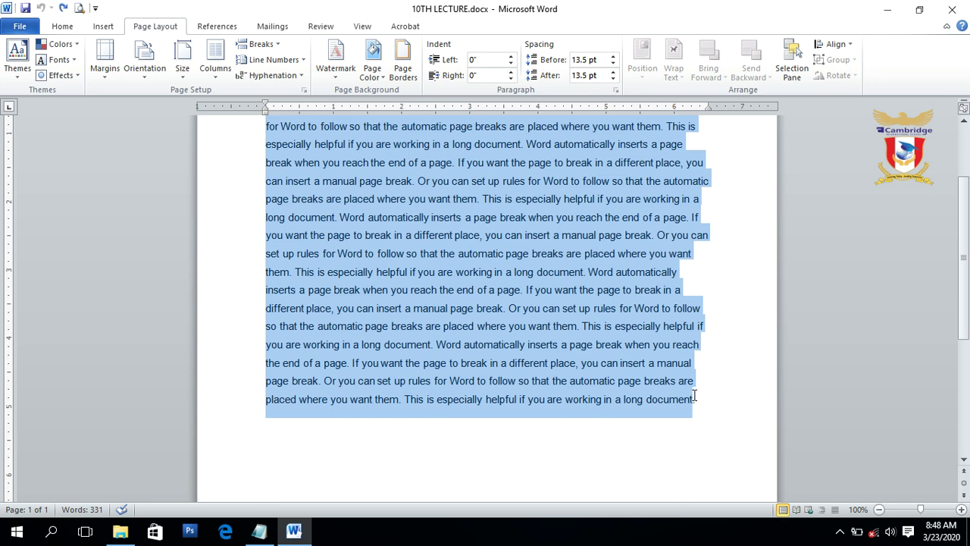
left_click_drag(963, 264, 963, 209)
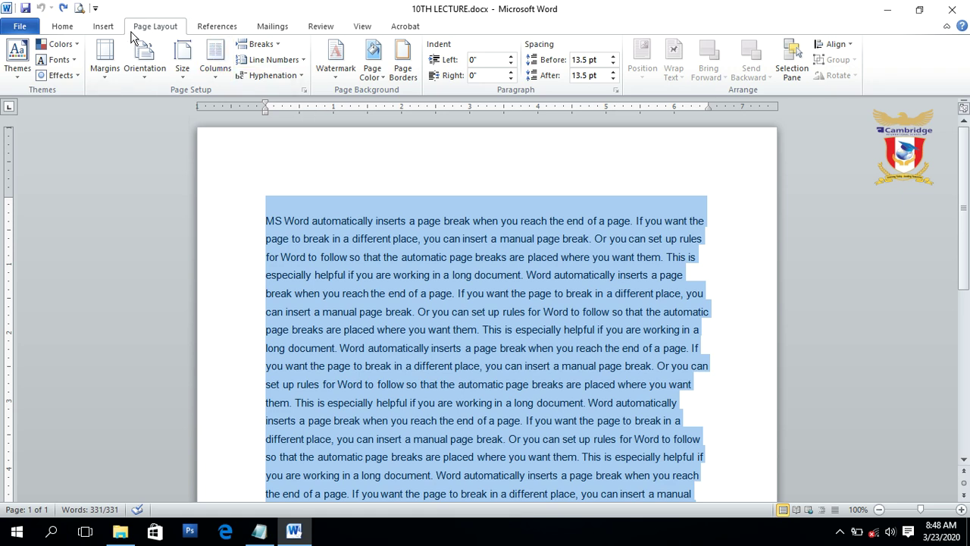
left_click(213, 75)
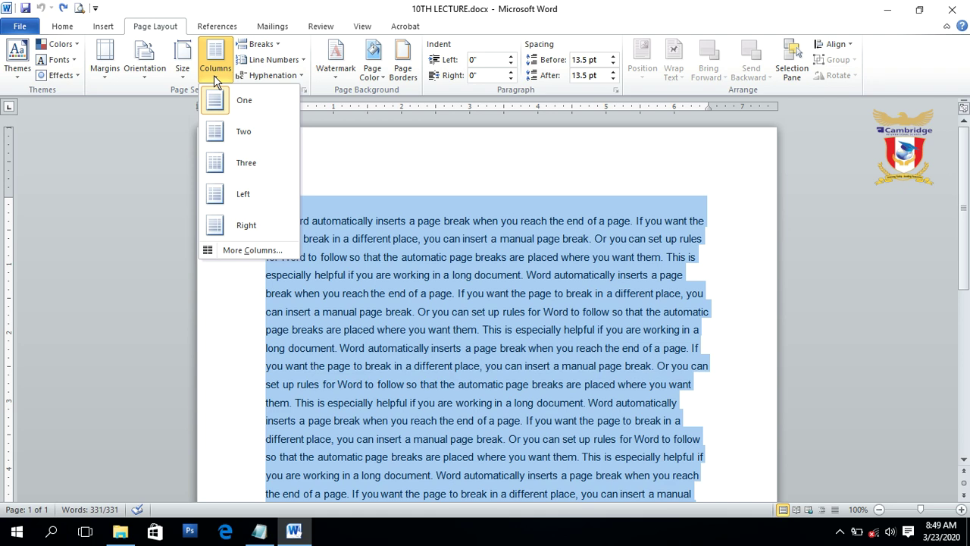
left_click(243, 134)
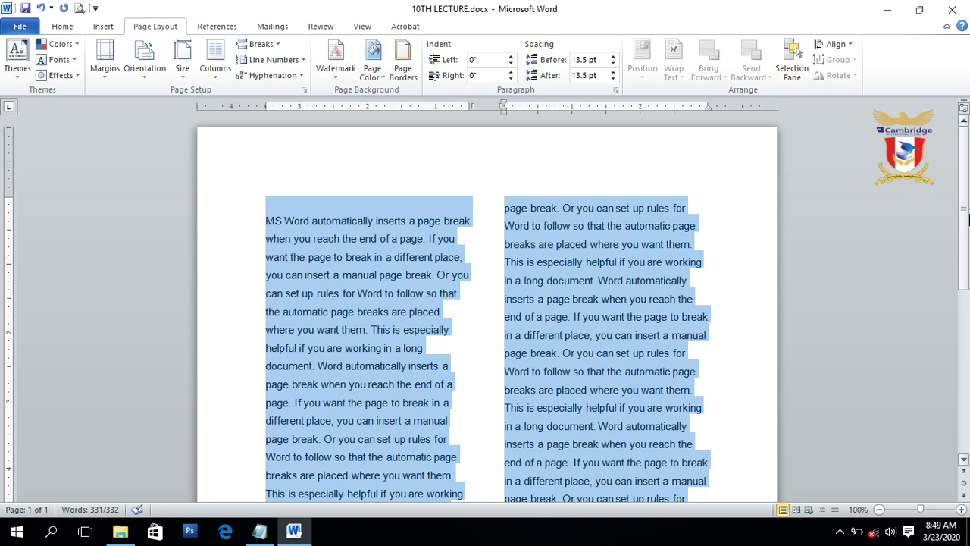
left_click(754, 262)
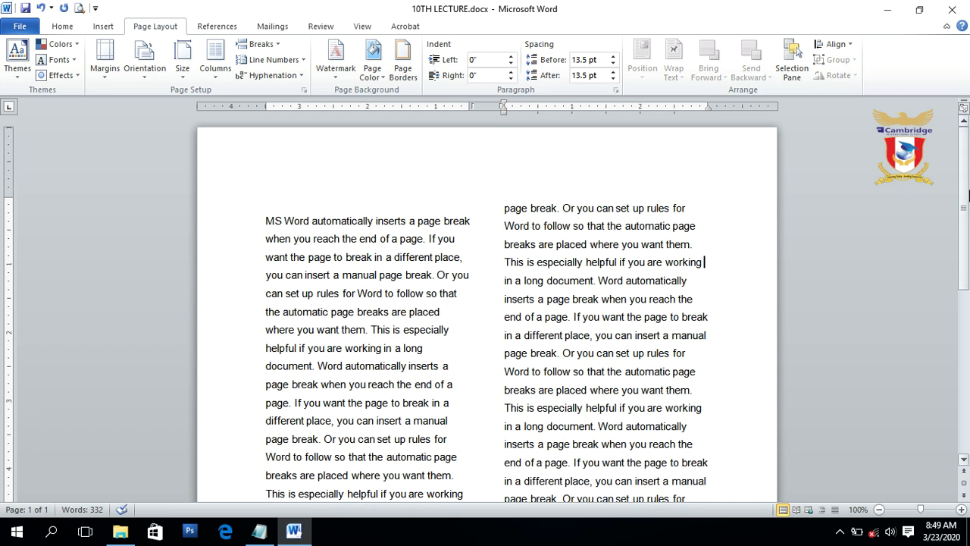
left_click_drag(962, 210, 962, 231)
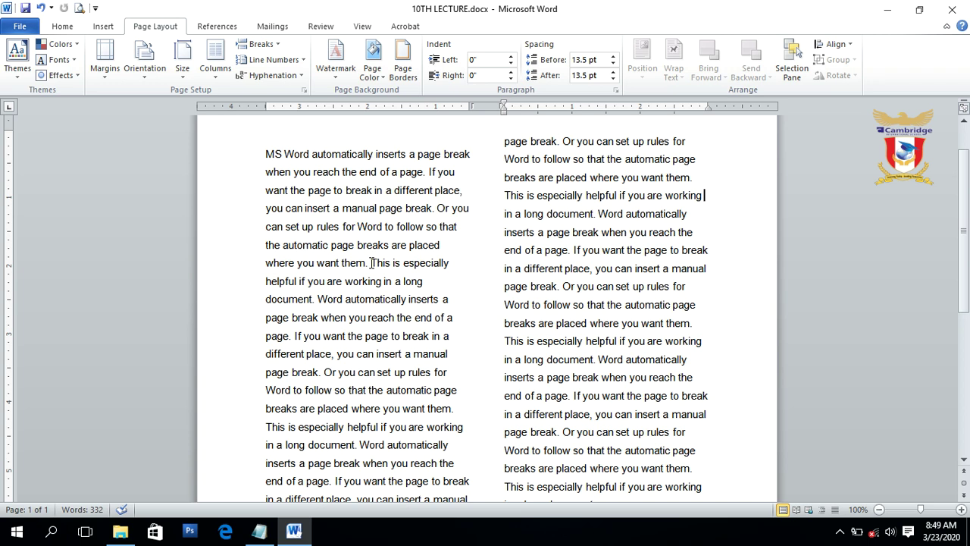
Insert a column break in the first column, before its first "This is especially helpful" sentence
left_click(371, 263)
left_click_drag(961, 294, 964, 268)
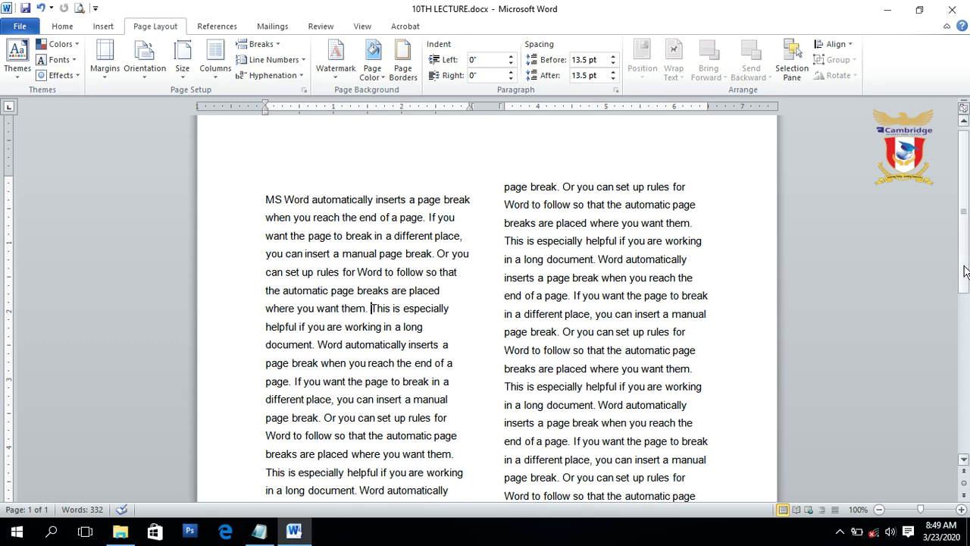
left_click(275, 44)
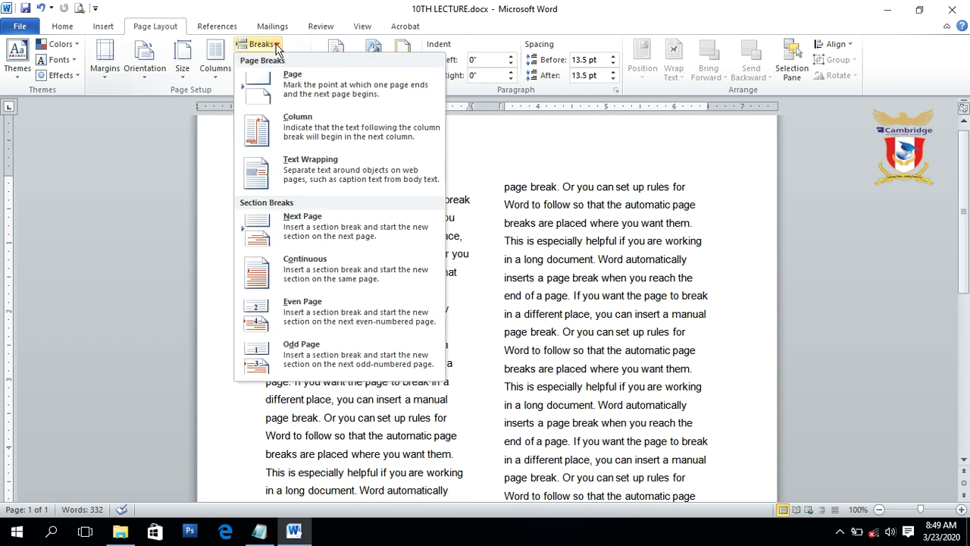
left_click(292, 121)
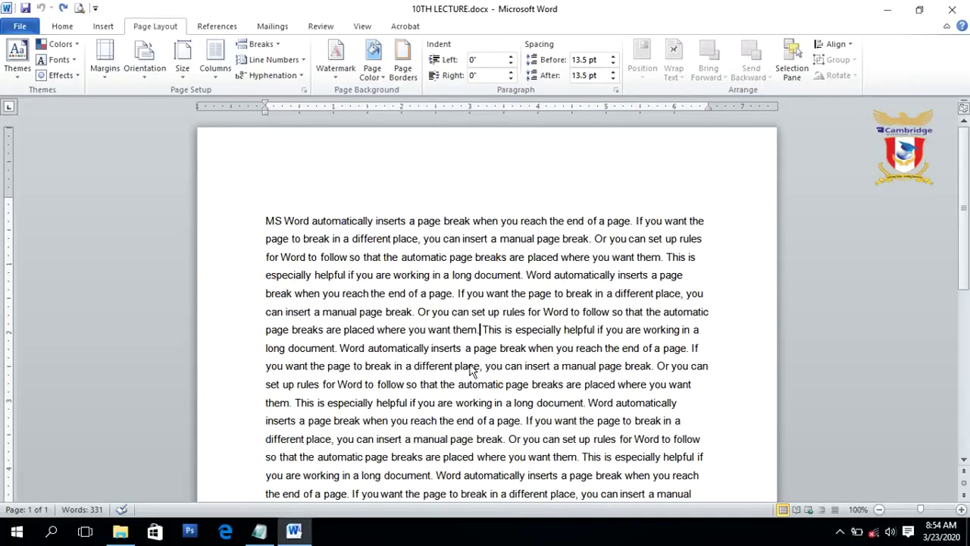
Insert a text wrapping break in the fifth line, before "If you want the page to break"
left_click(279, 46)
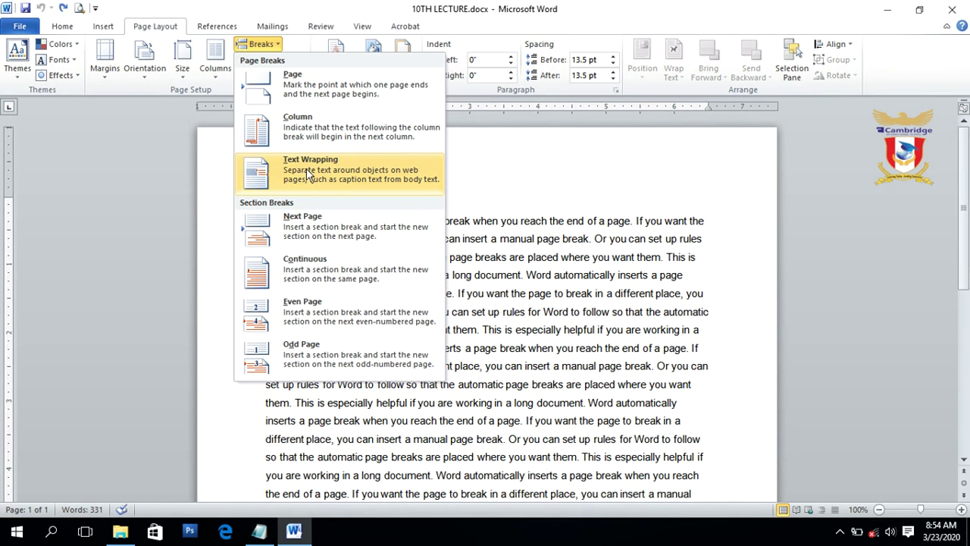
left_click(528, 273)
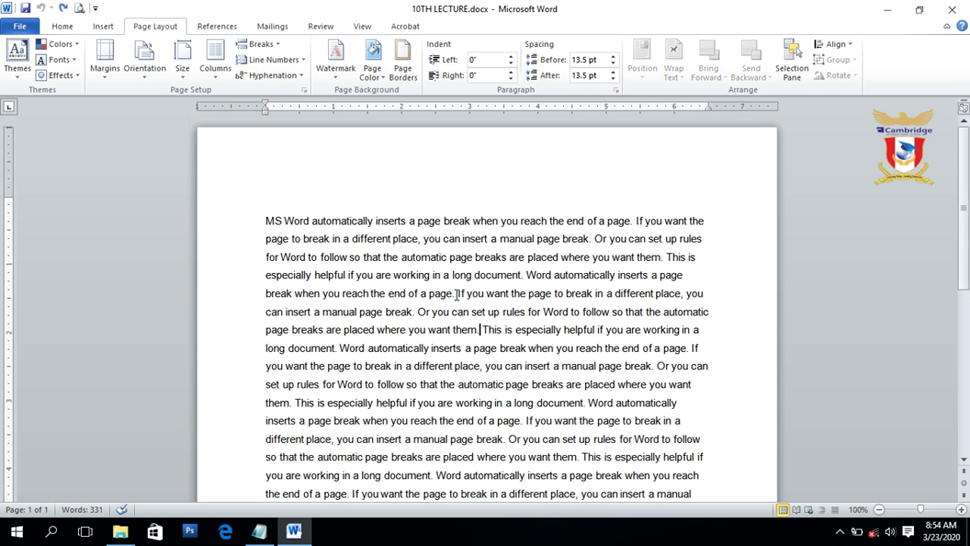
left_click(456, 294)
left_click(275, 52)
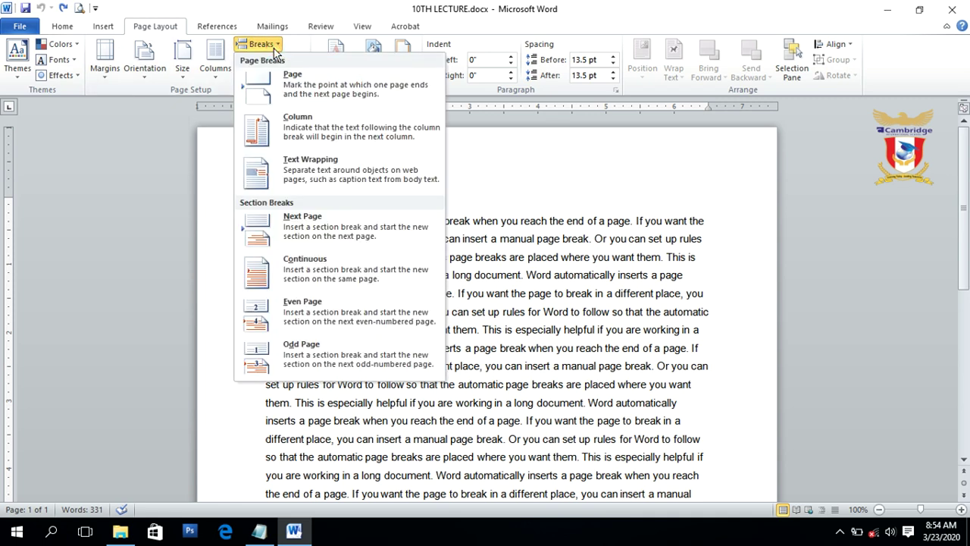
left_click(289, 168)
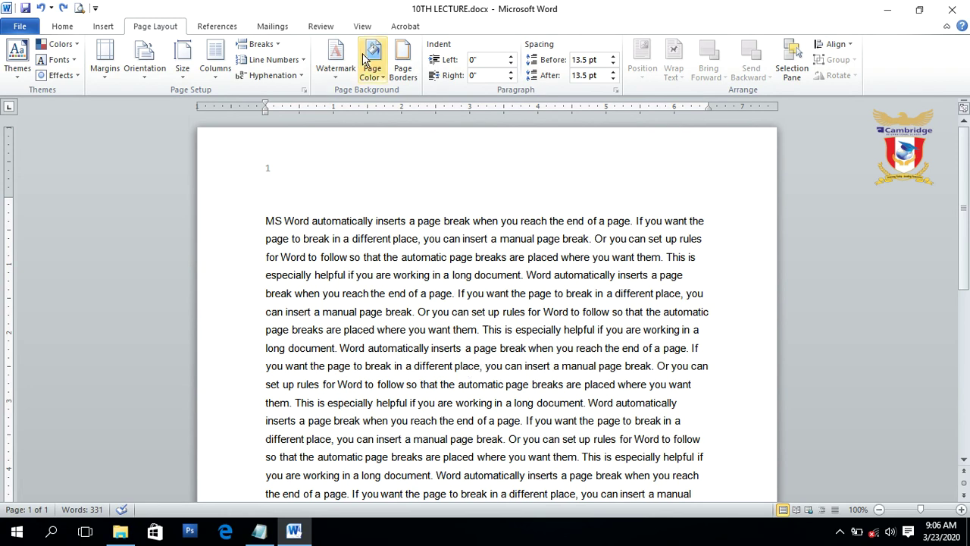
Insert a Next Page section break in the fifth line, before "If you want the page to break"
left_click(261, 46)
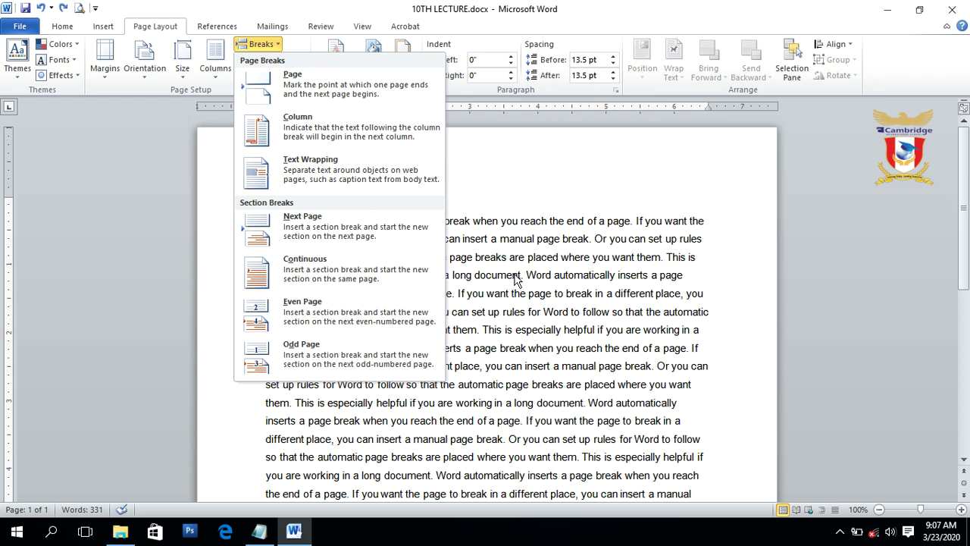
key("Escape")
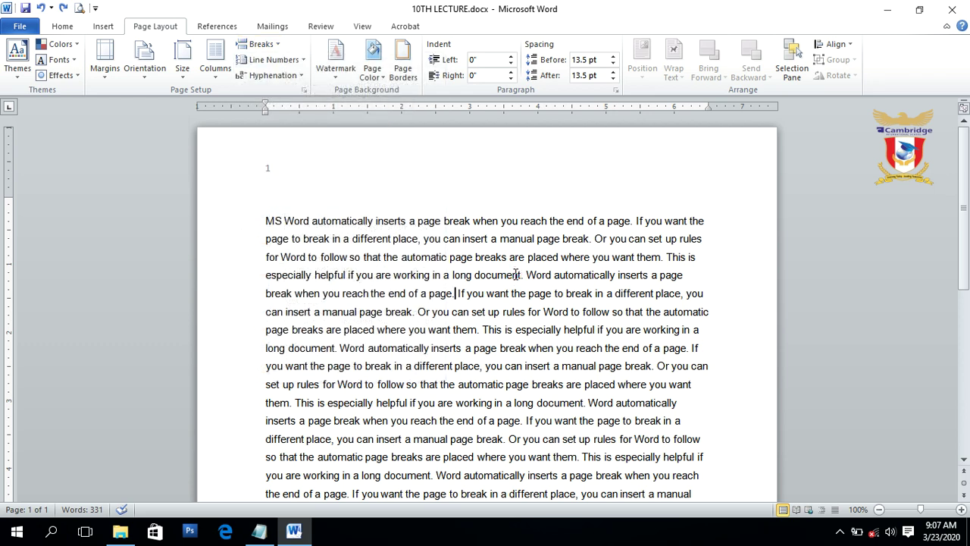
left_click(455, 293)
left_click(277, 48)
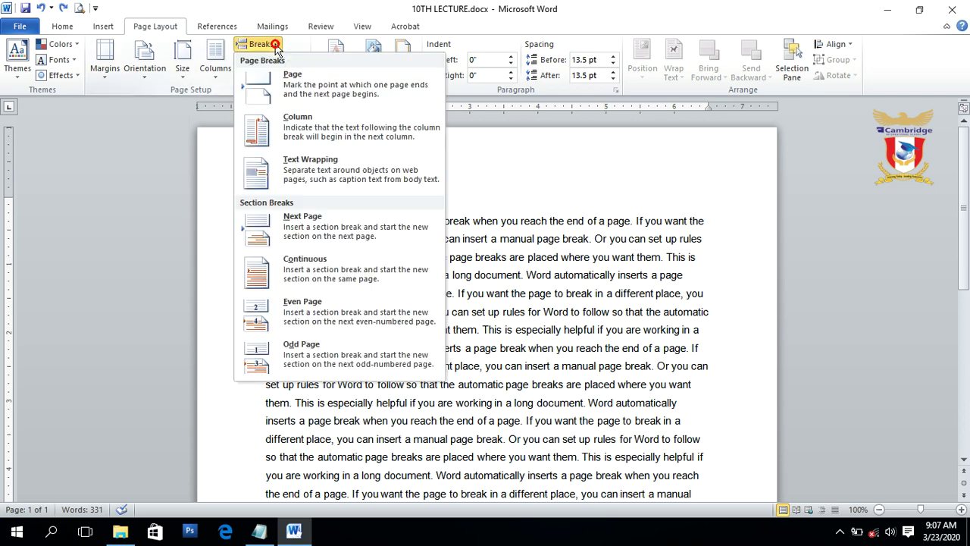
left_click(308, 221)
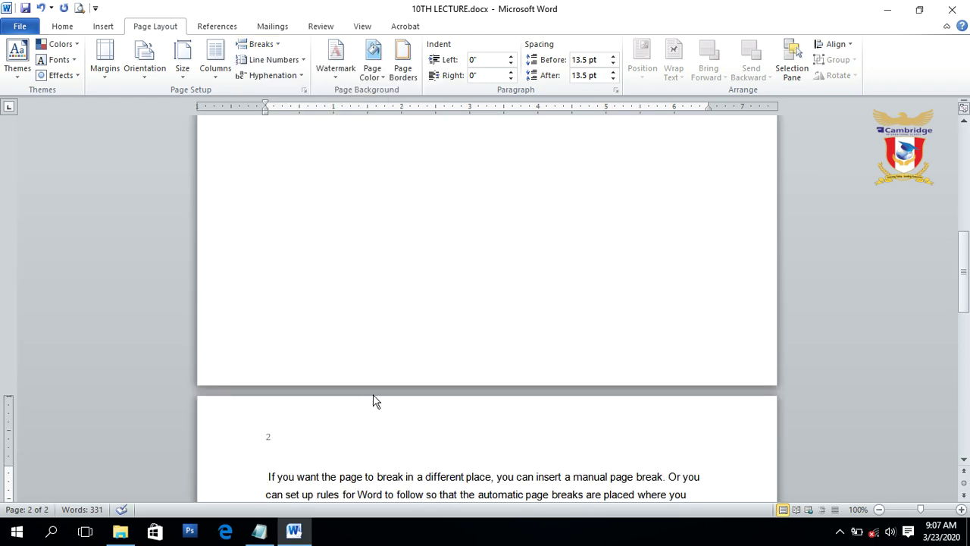
left_click_drag(959, 265, 964, 303)
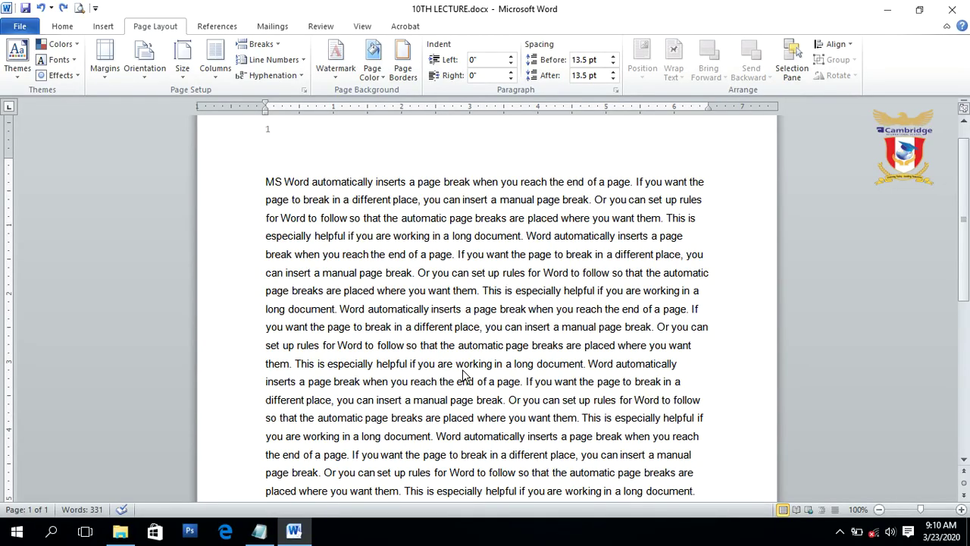
Insert a Continuous section break in the eleventh line, between "them." and "This is especially helpful"
left_click(259, 44)
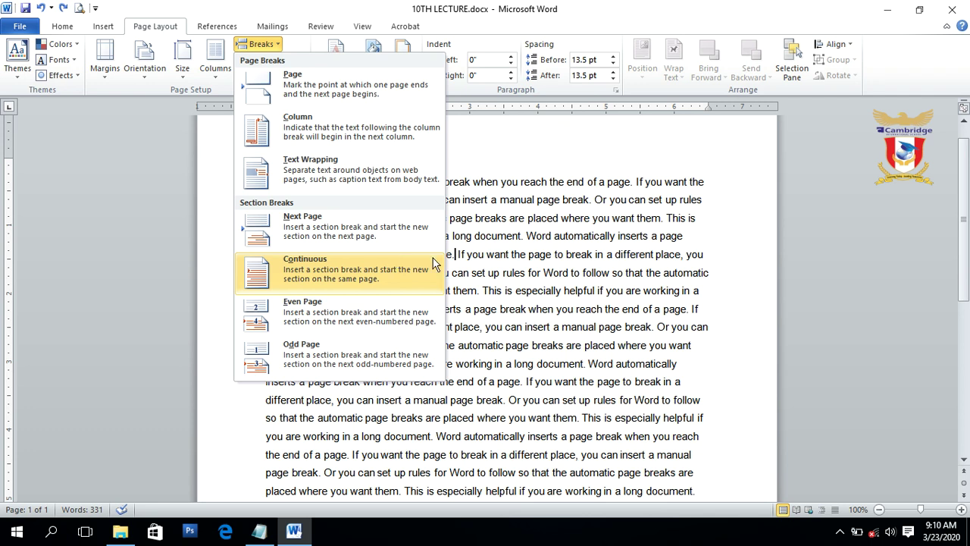
left_click(471, 274)
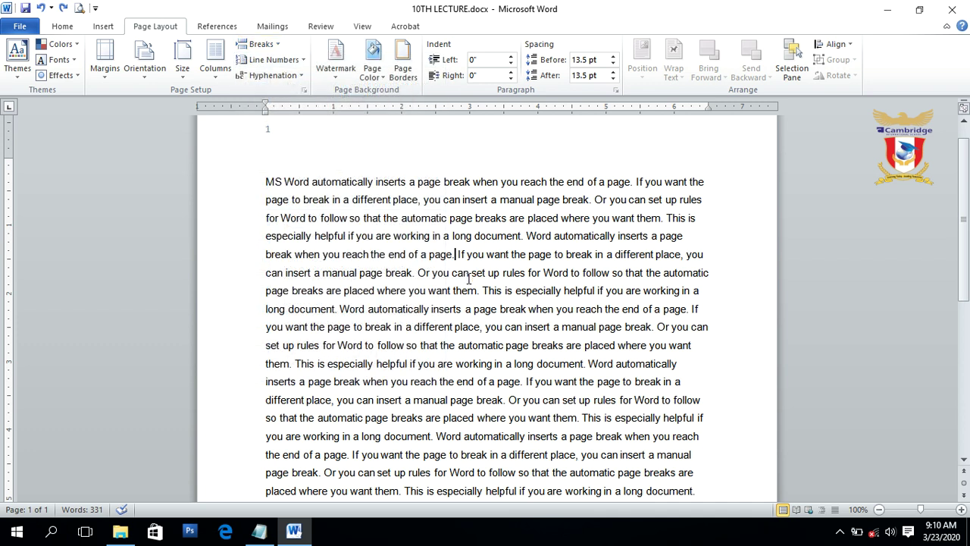
left_click(293, 363)
left_click(271, 47)
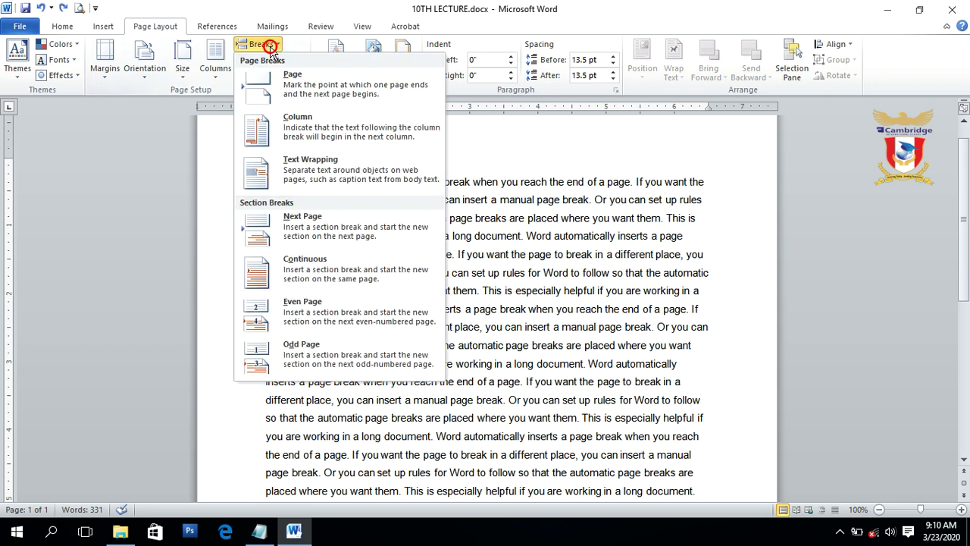
left_click(295, 273)
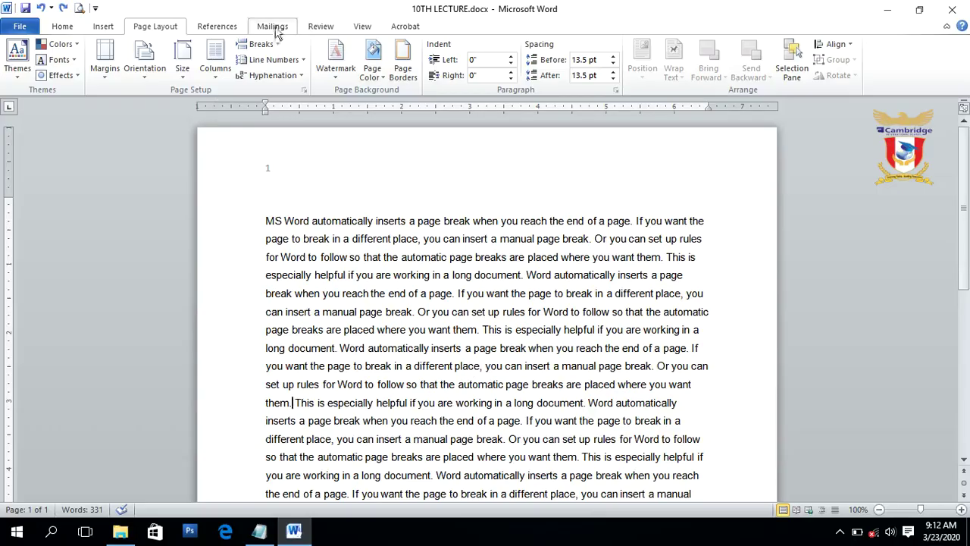
Insert an Even Page section break in the eleventh line, between "them." and "This is especially helpful"
left_click(261, 44)
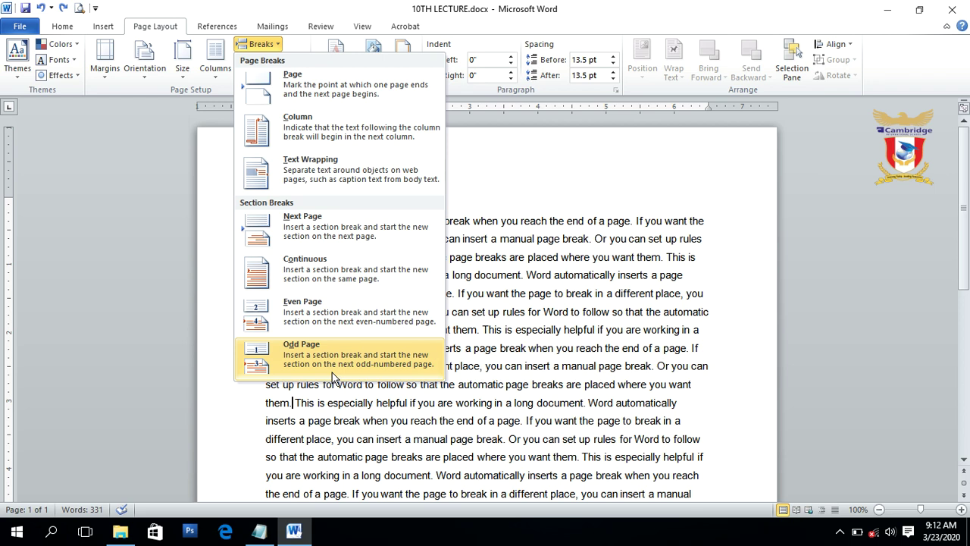
left_click(565, 328)
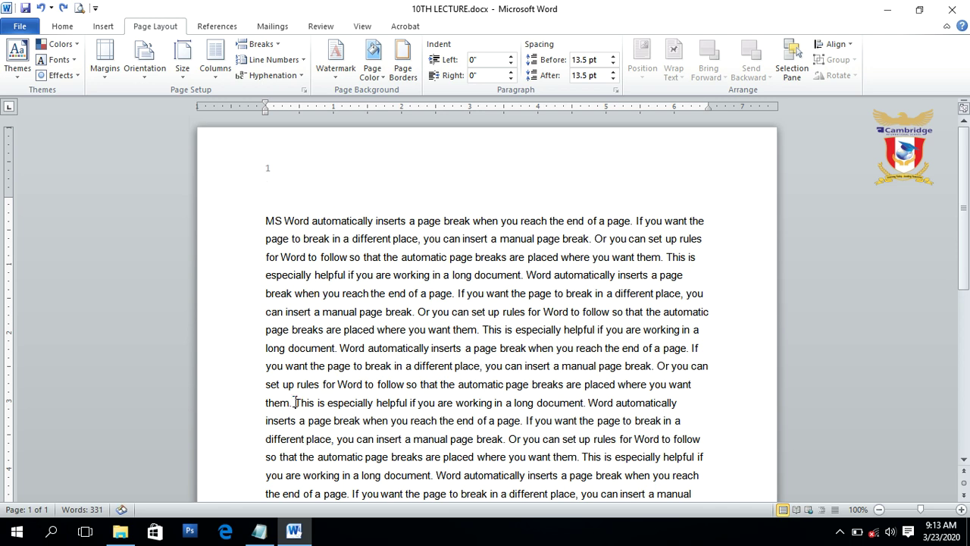
left_click(258, 44)
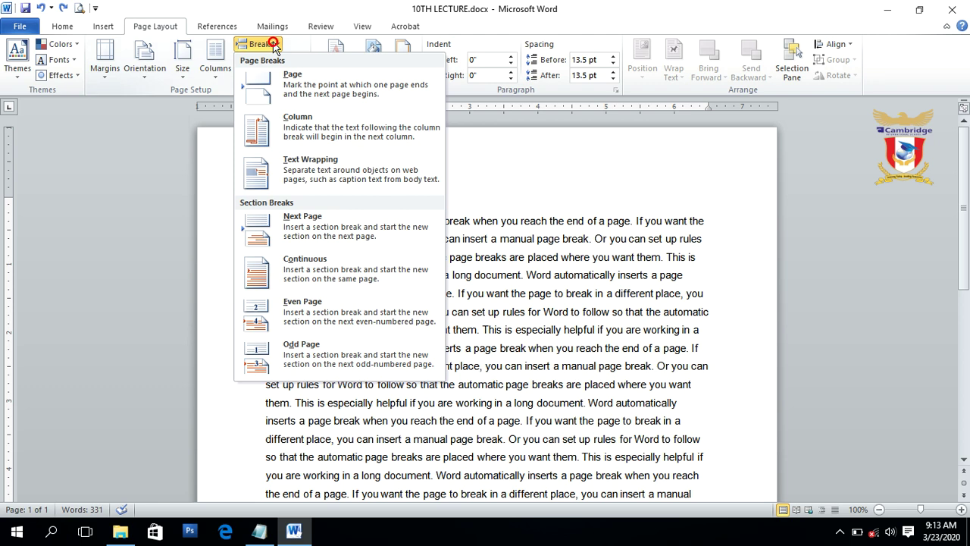
left_click(295, 312)
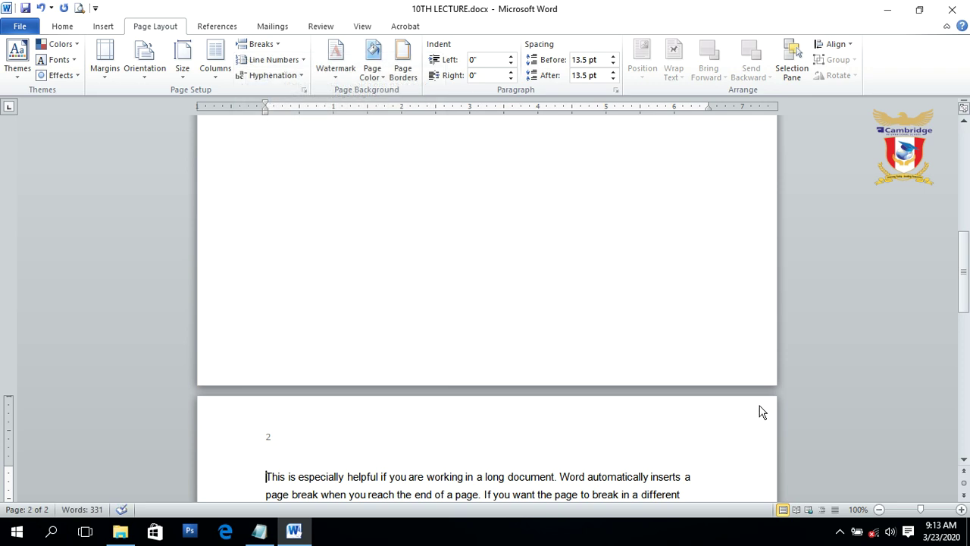
left_click_drag(965, 288, 963, 185)
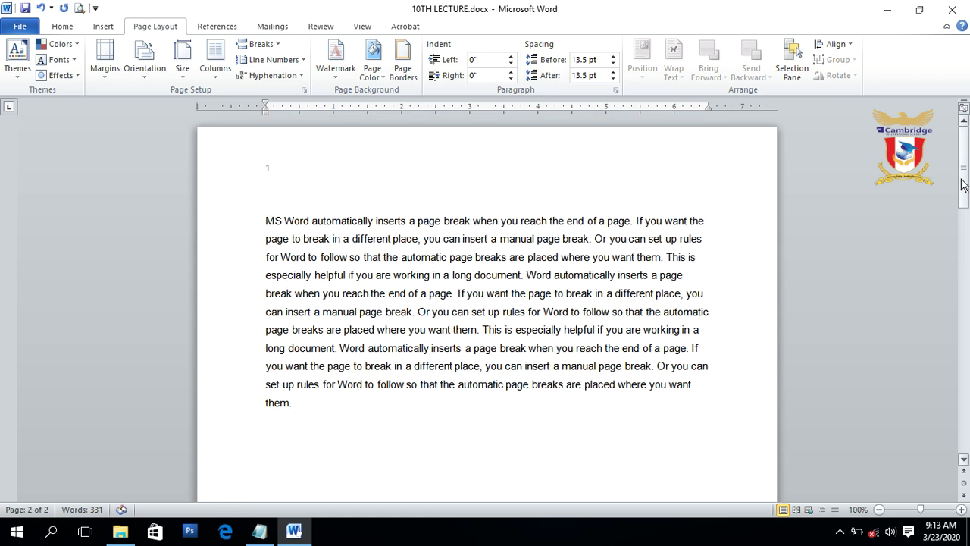
Replace the Even Page section break after "them." in the eleventh line with an Odd Page section break before "This is especially helpful"
left_click(292, 402)
key("Delete")
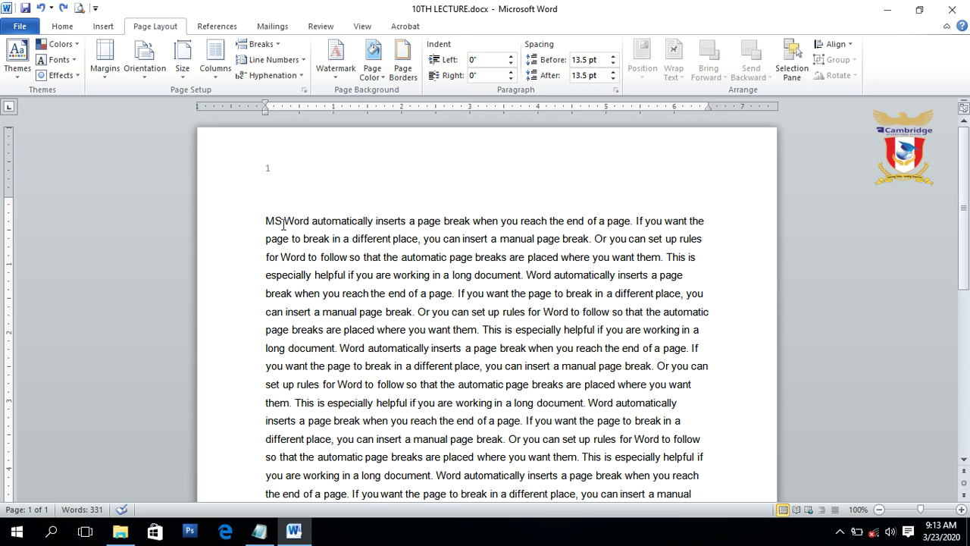
left_click(260, 44)
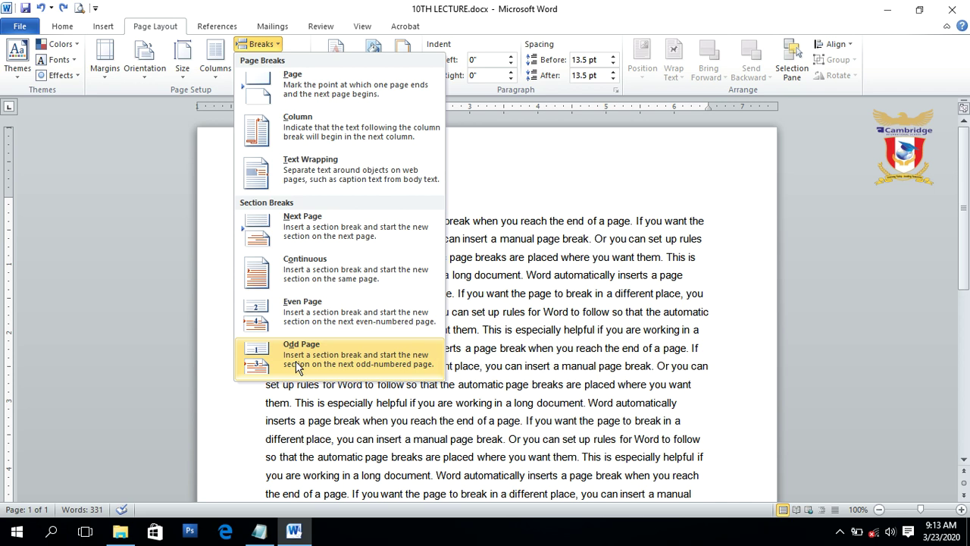
left_click(595, 270)
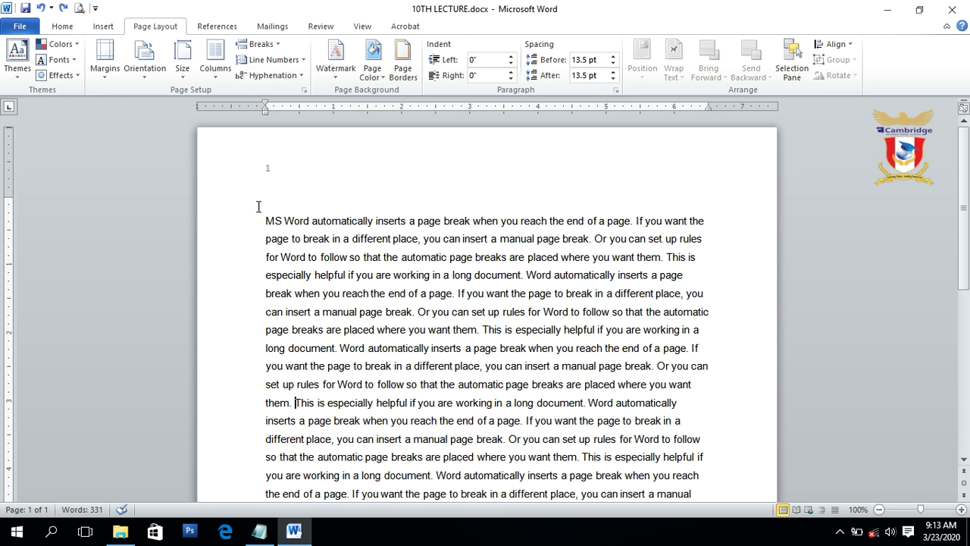
left_click(295, 402)
left_click(272, 44)
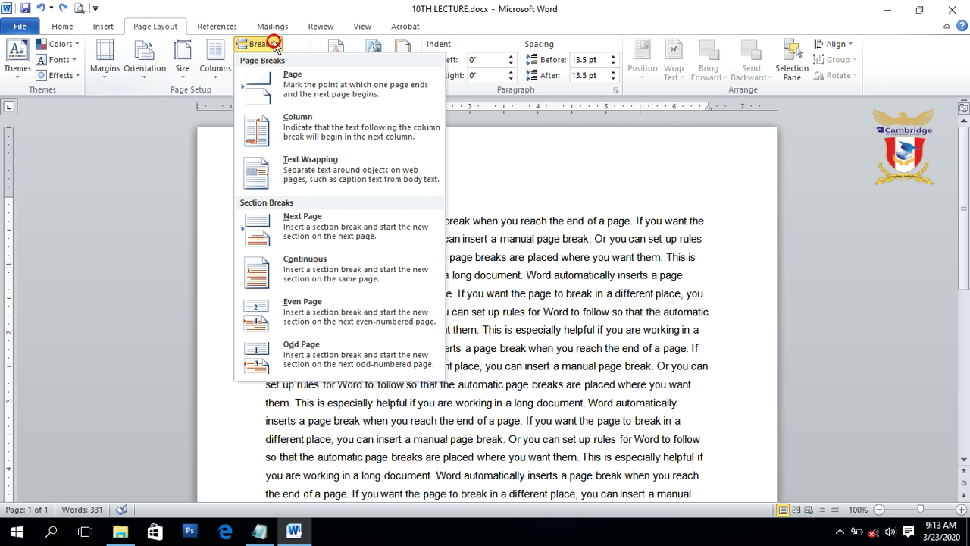
left_click(302, 361)
left_click_drag(968, 277, 968, 327)
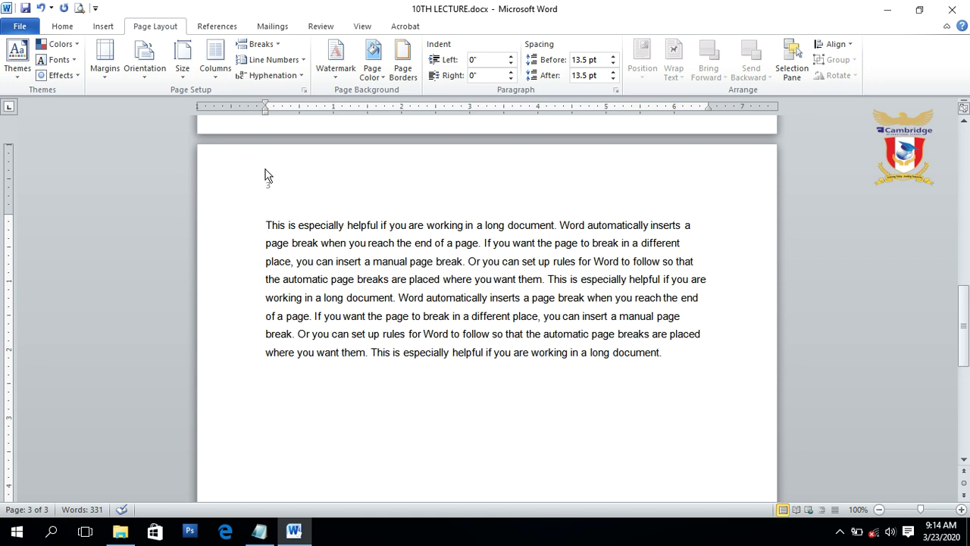
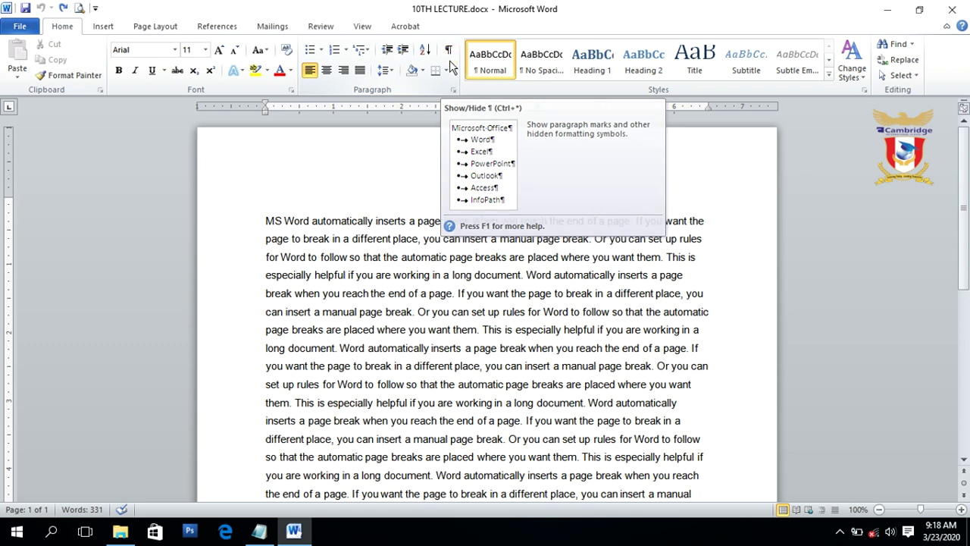
Show the paragraph marks and other hidden formatting symbols briefly and hide them again
left_click(450, 53)
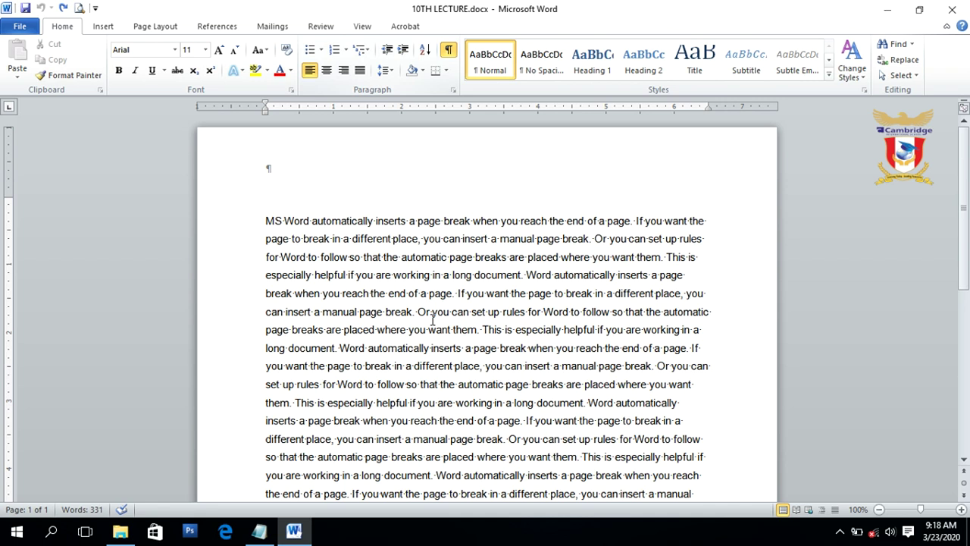
left_click(448, 52)
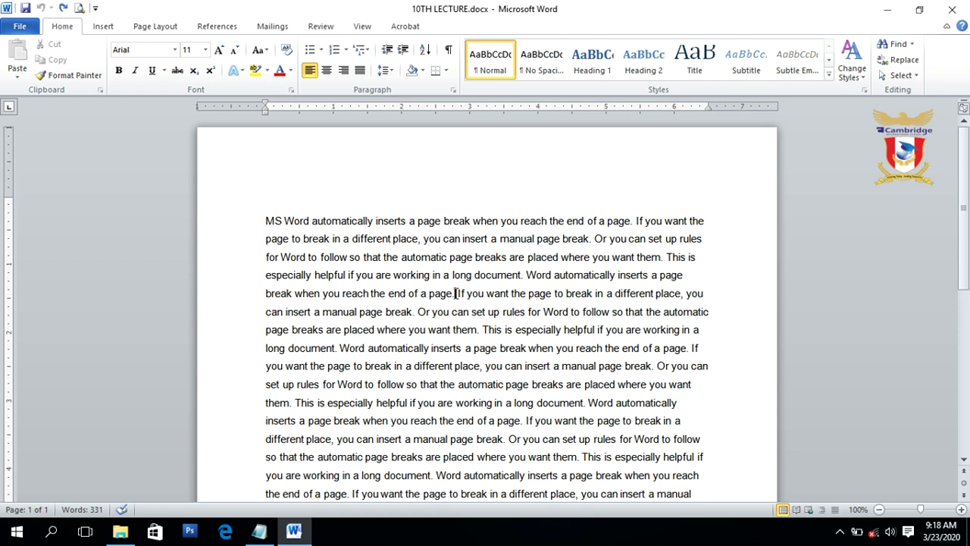
Insert a text wrapping break in the fifth line, right after "the end of a page."
left_click(144, 31)
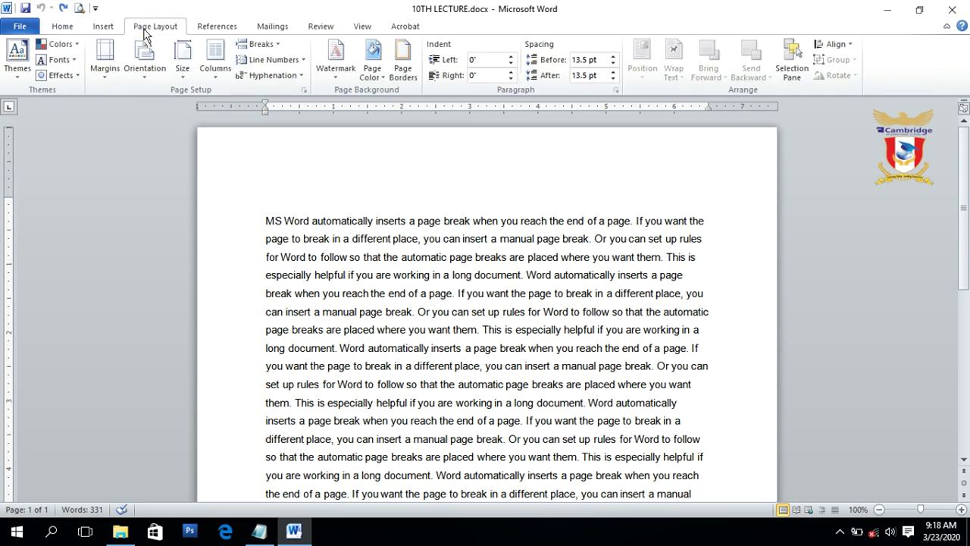
left_click(276, 45)
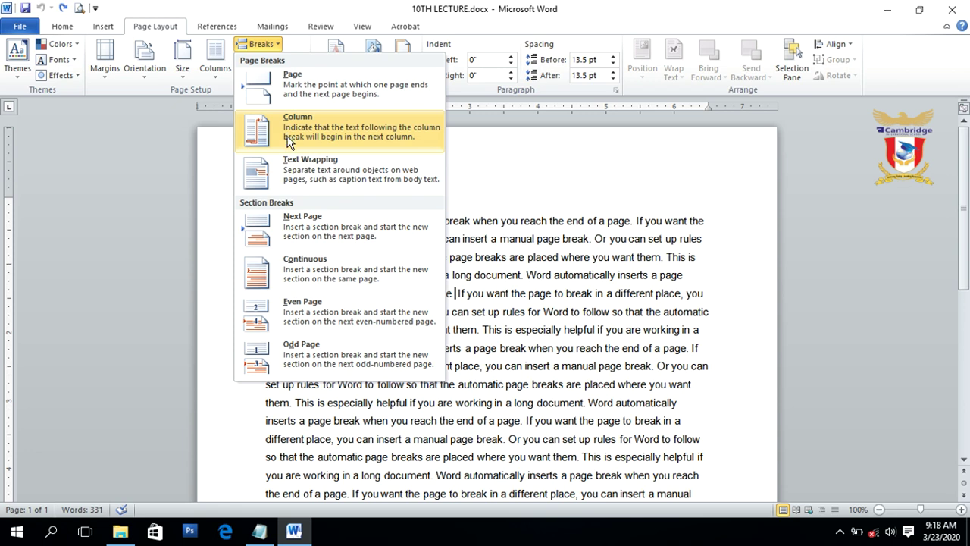
left_click(295, 175)
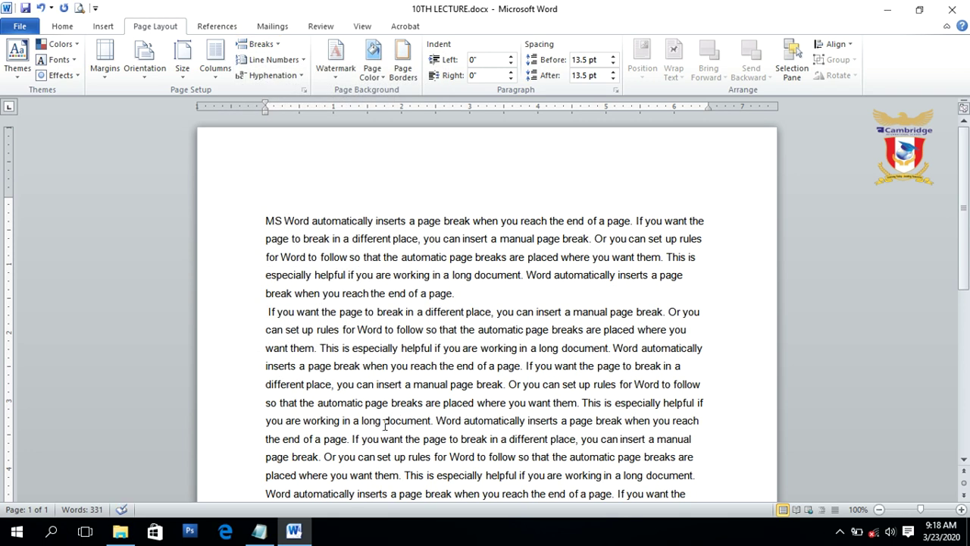
Insert a Continuous section break in the thirteenth line, between "the end of a page." and "If you want the page"
left_click(350, 440)
left_click(272, 48)
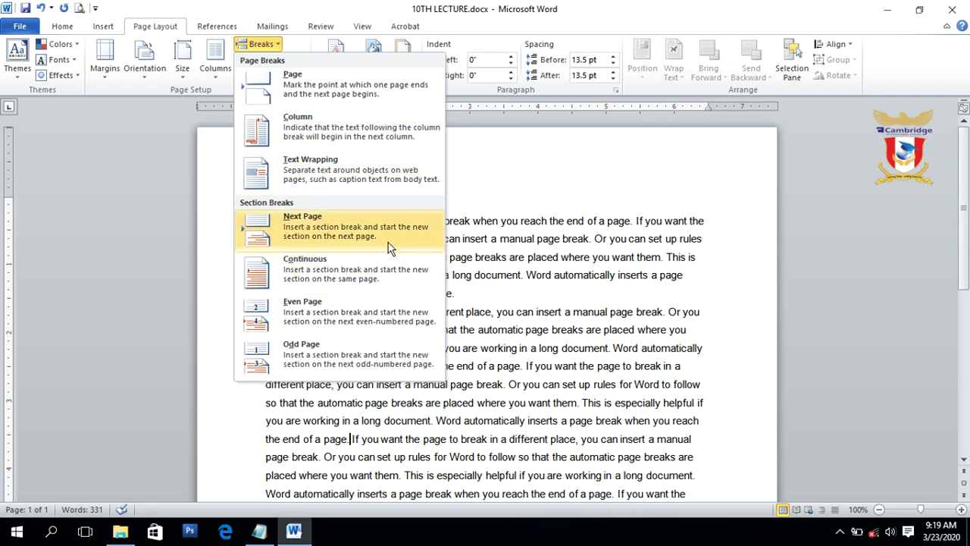
left_click(300, 270)
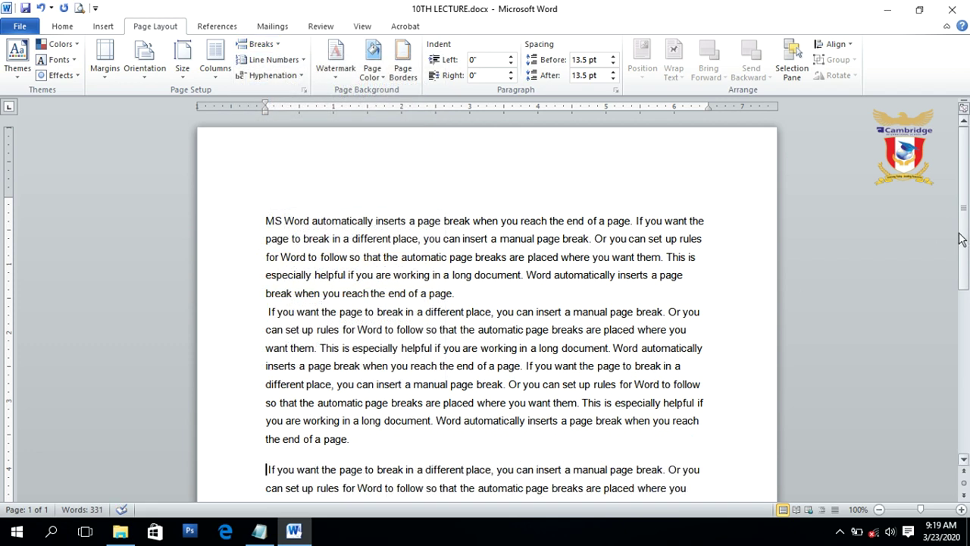
Turn on the display of paragraph marks and hidden formatting symbols to reveal the inserted breaks
scroll(968, 239, "down", 2)
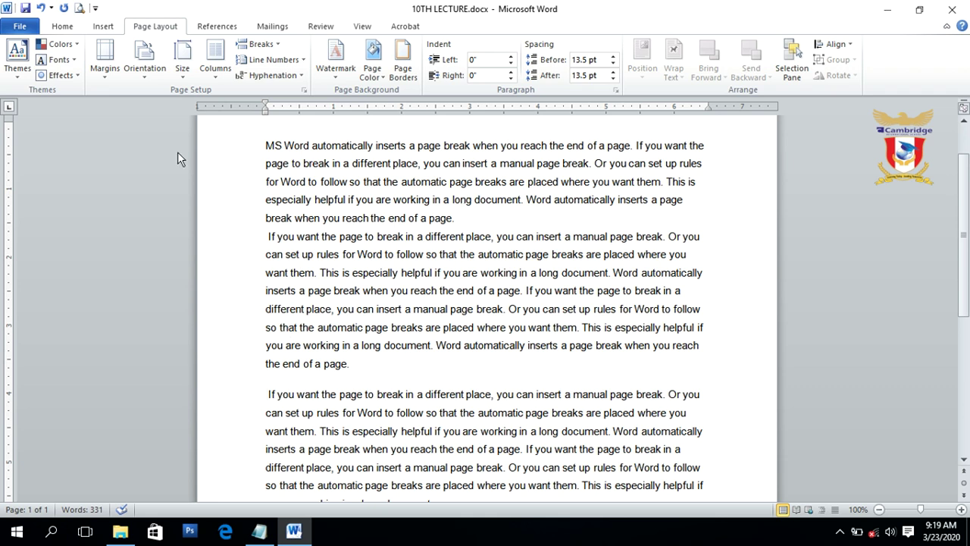
left_click(64, 31)
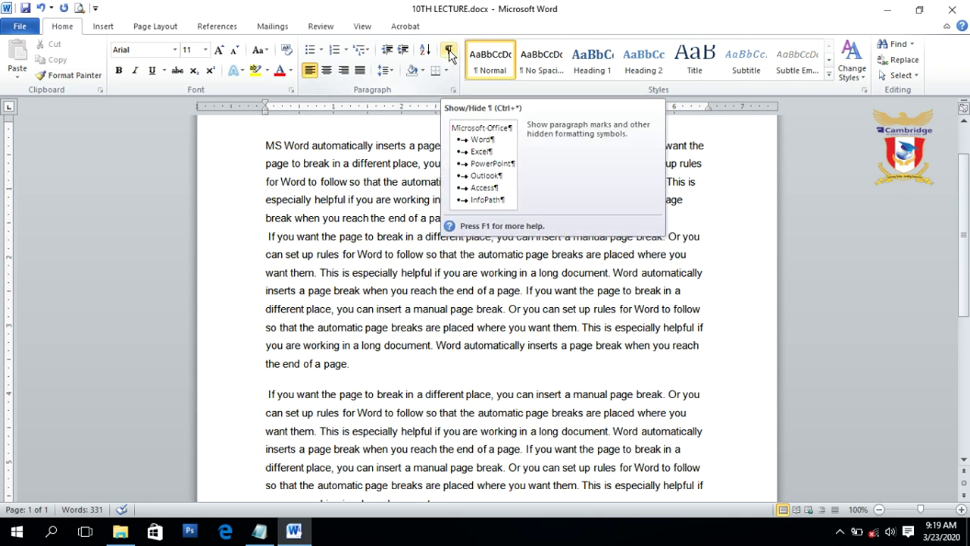
left_click(449, 51)
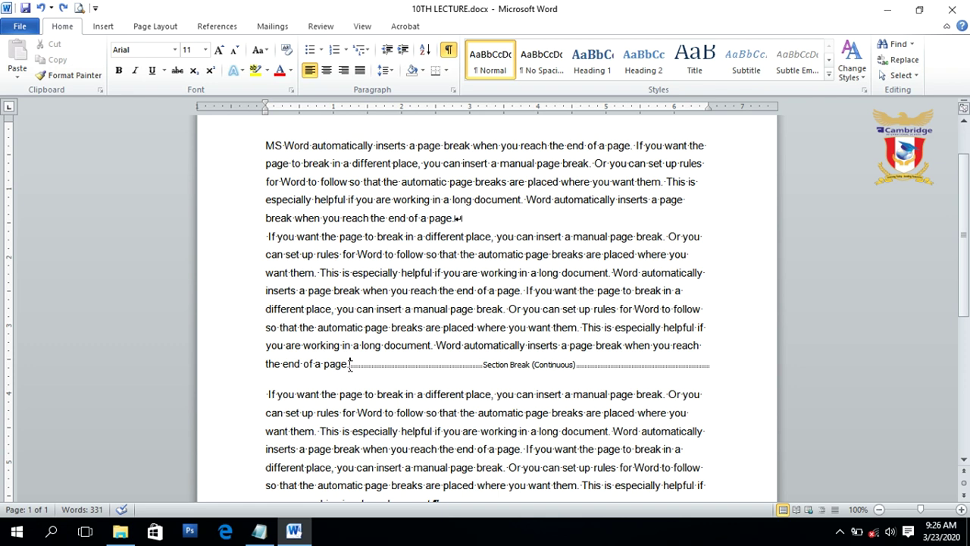
Delete the Continuous section break in the thirteenth line and the text wrapping break at the end of the fifth line
key("Delete")
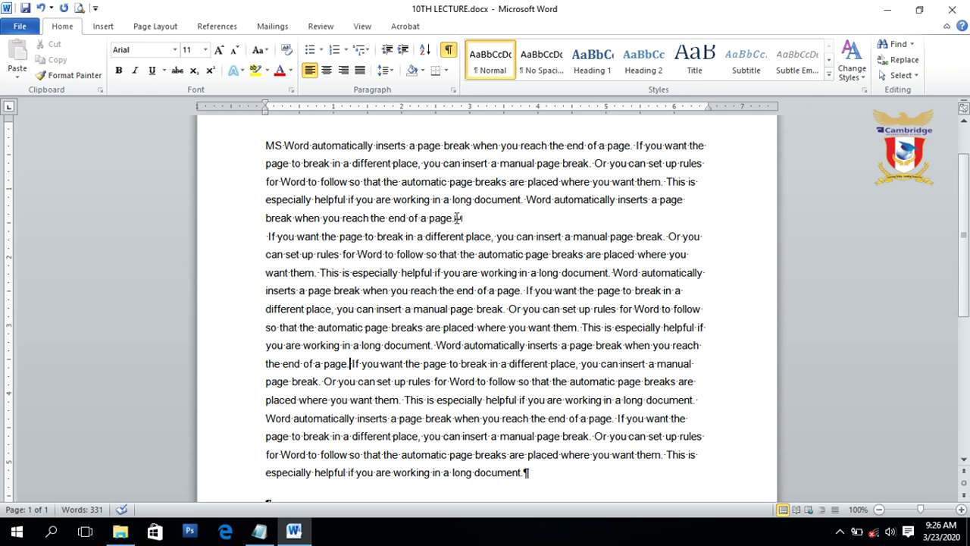
left_click(457, 218)
key("Delete")
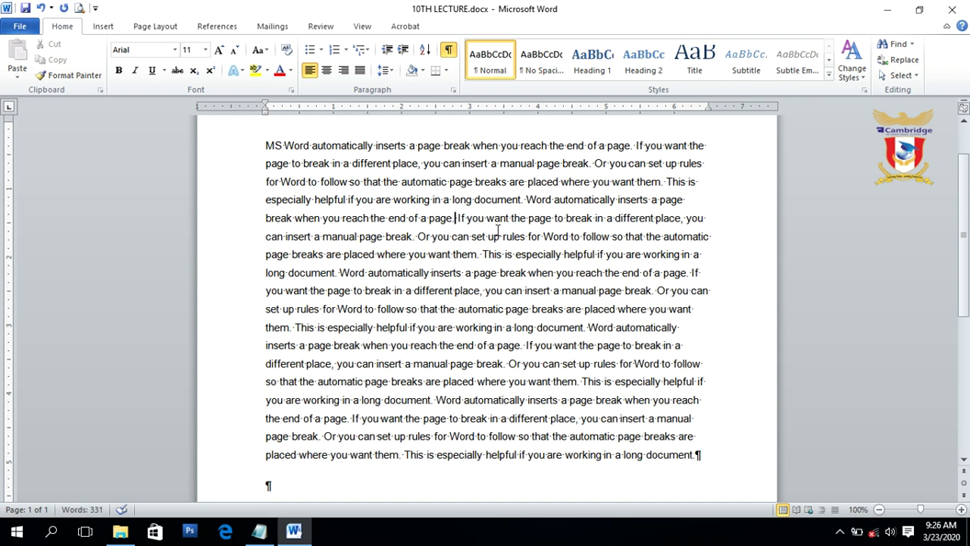